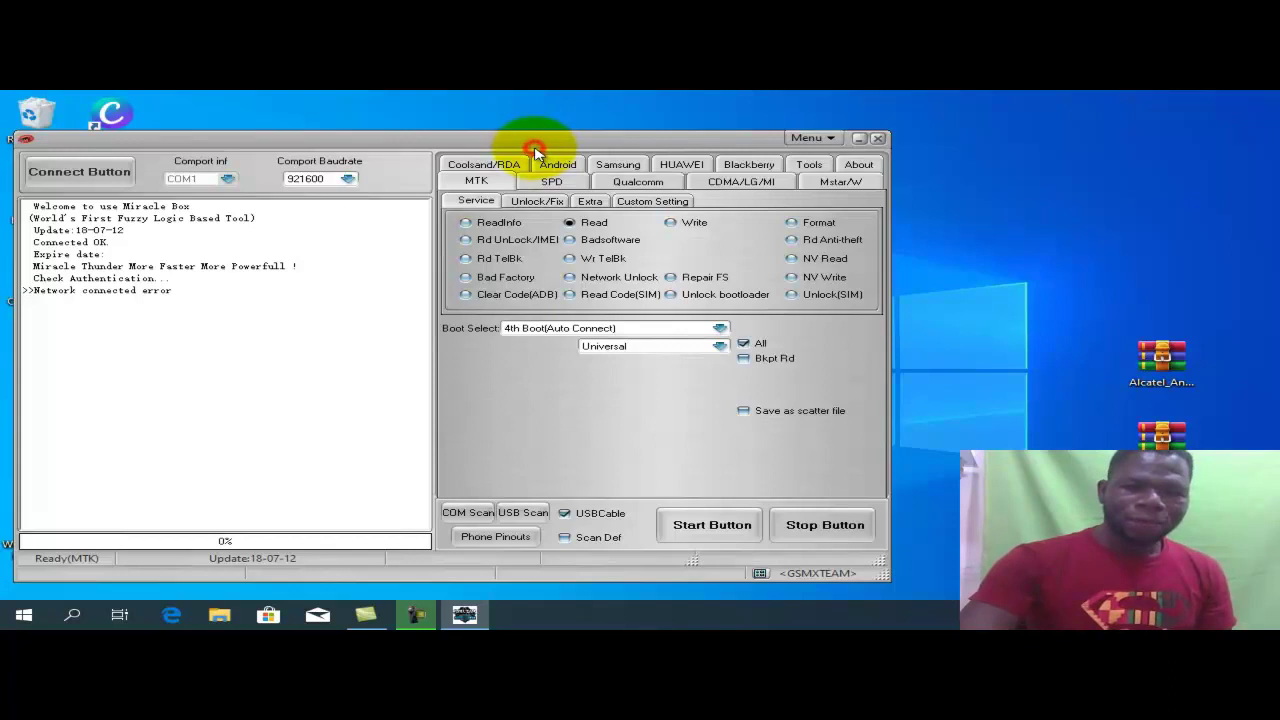
# Drag the Miracle Thunder window right to uncover the desktop archives
pyautogui.moveTo(535, 152); pyautogui.dragTo(674, 124)
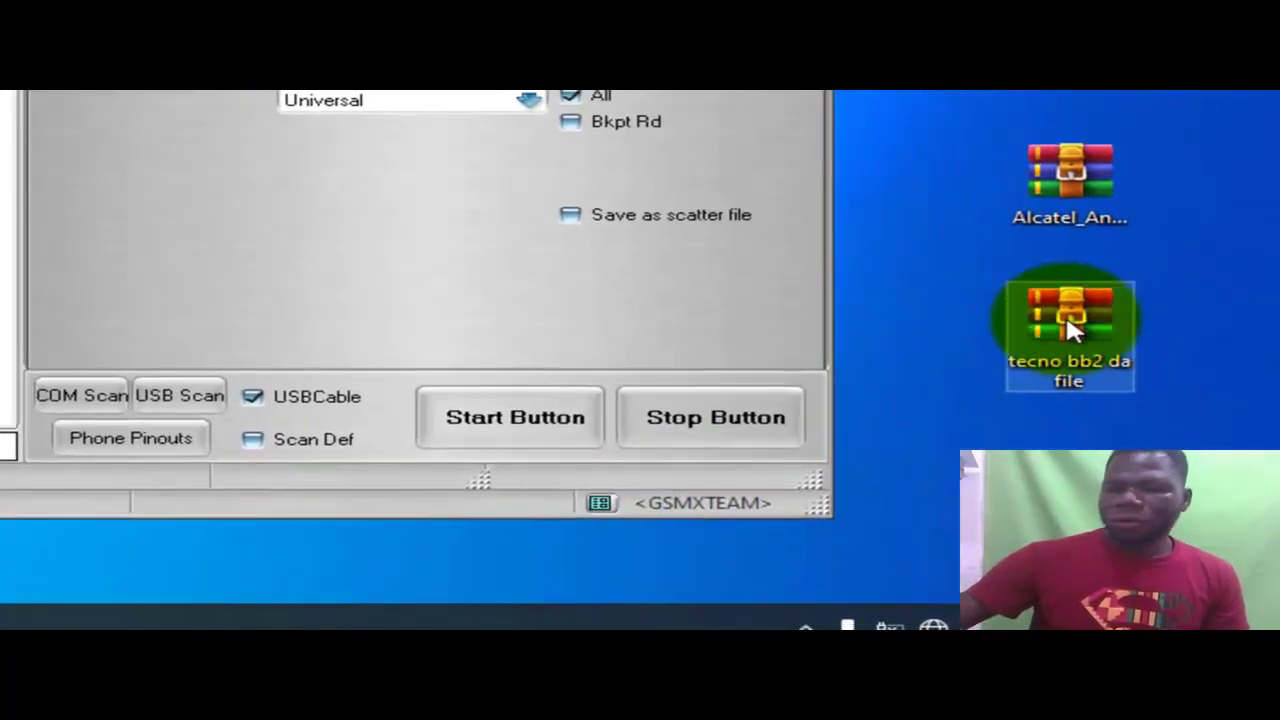
# Extract the tecno bb2 da file archive to 'tecno bb2 da file\' and select that folder
pyautogui.rightClick(1075, 325)
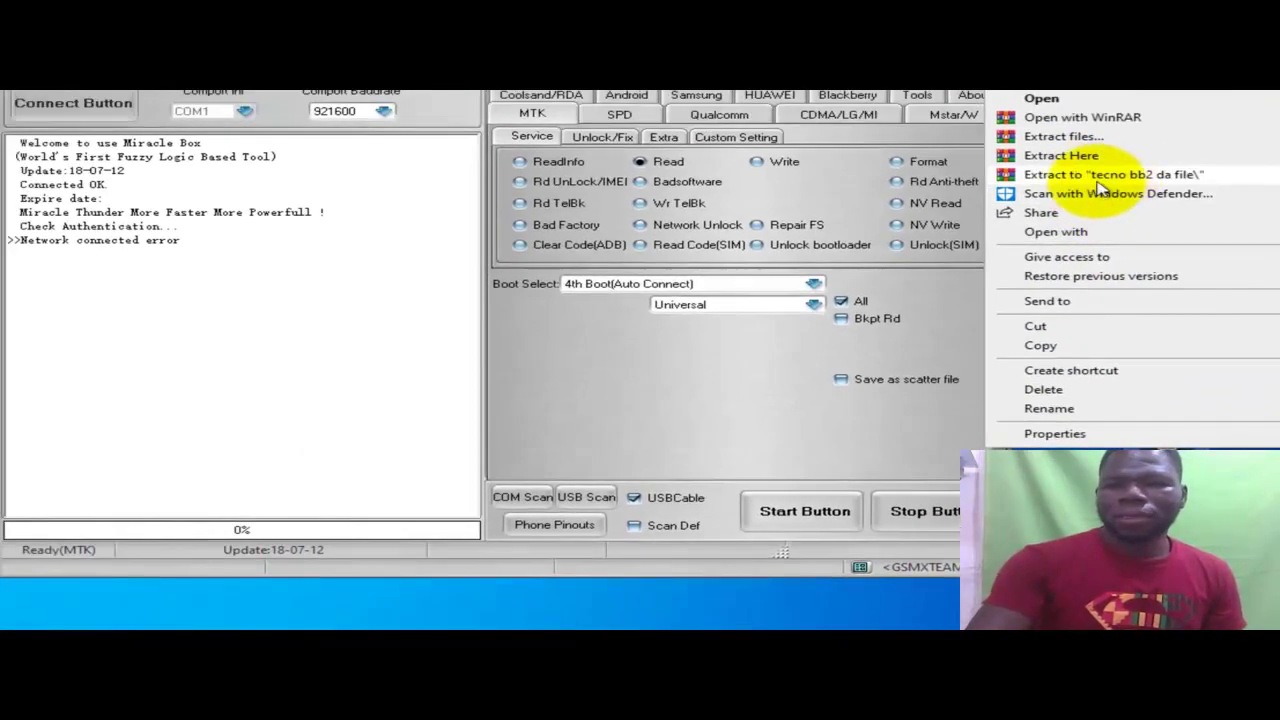
pyautogui.click(1140, 174)
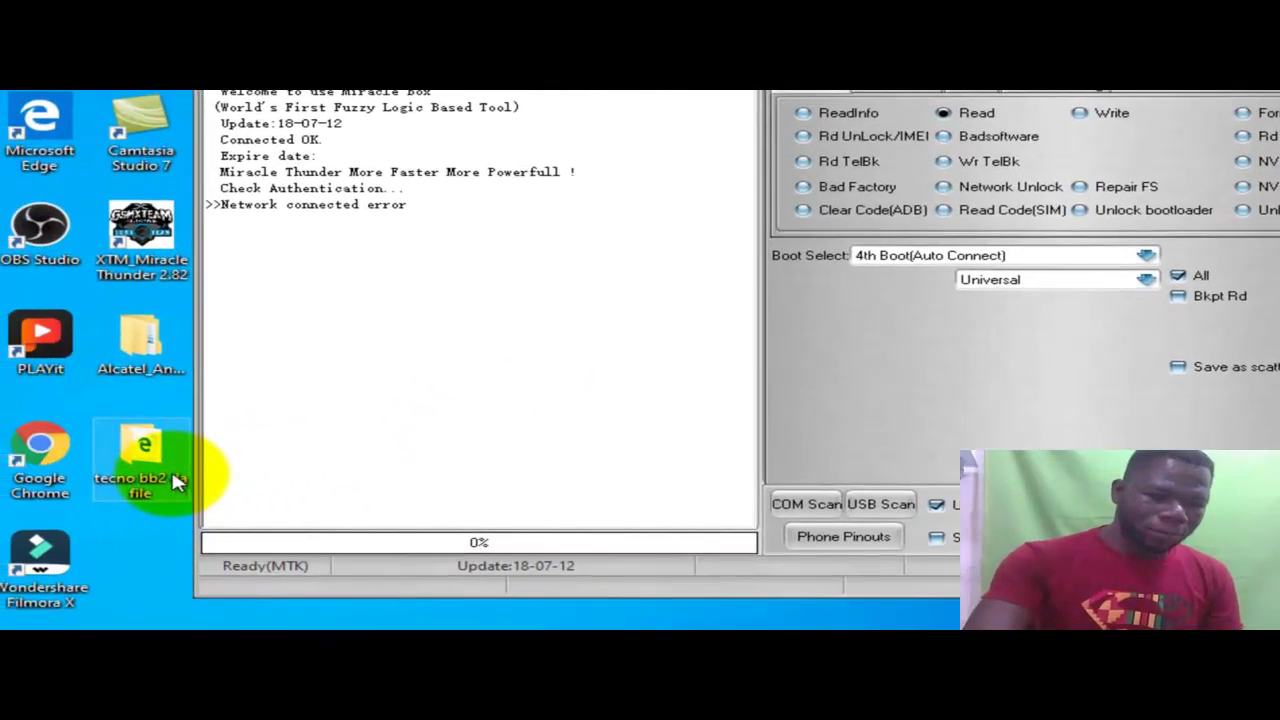
pyautogui.click(137, 460)
pyautogui.click(135, 463)
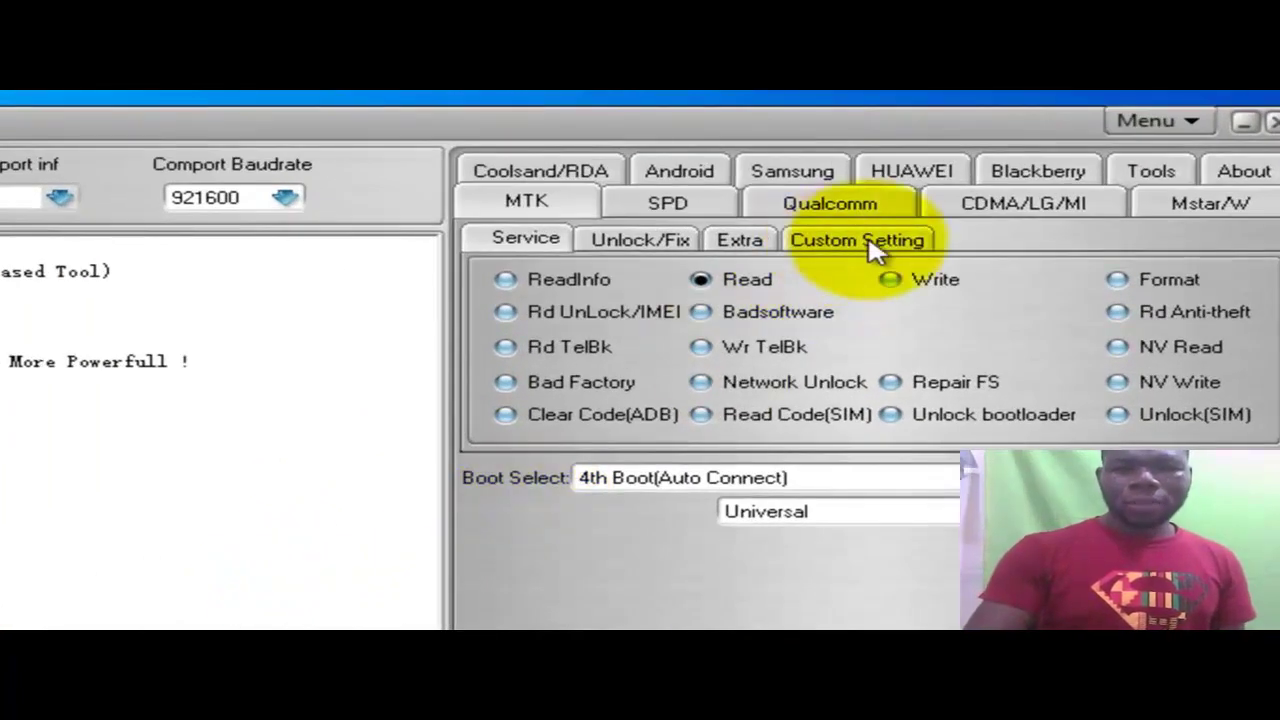
# Load Desktop\tecno bb2 da file\ROMProvider.COM_Tecno BB2 DA\MTK_AllInOne_DA_SP.bin as the DA file
pyautogui.click(848, 245)
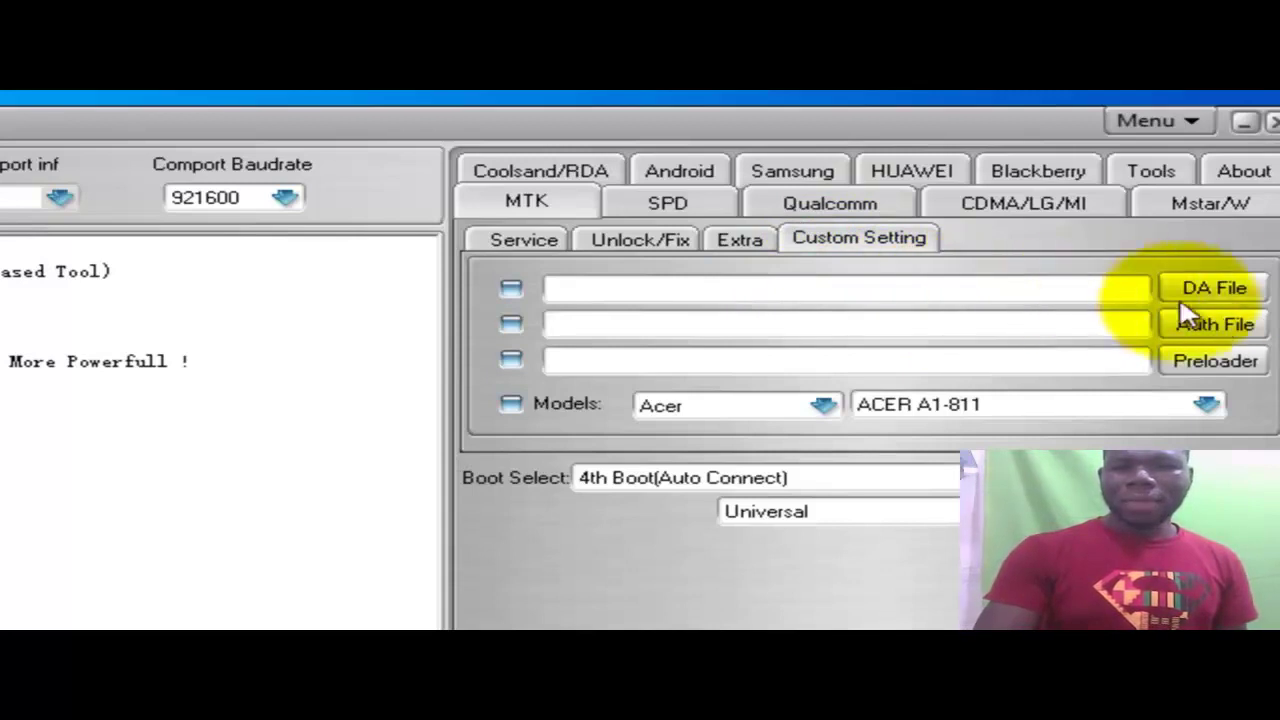
pyautogui.click(1215, 290)
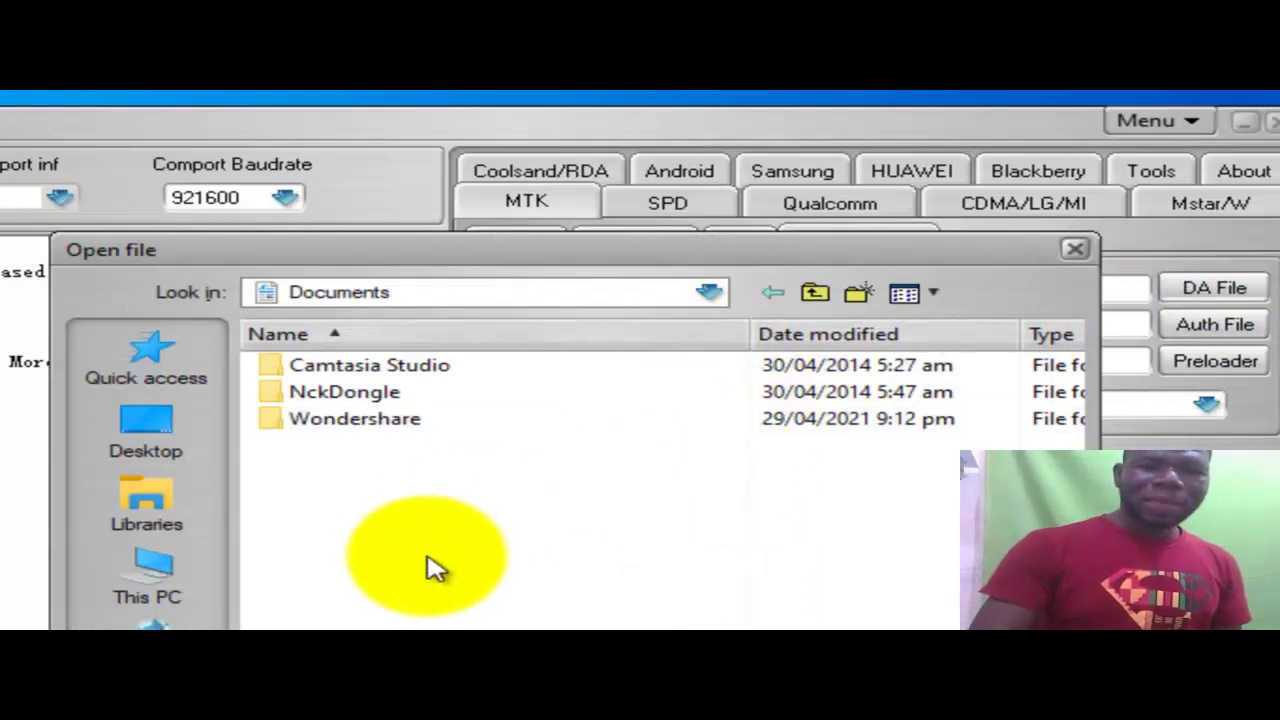
pyautogui.click(170, 450)
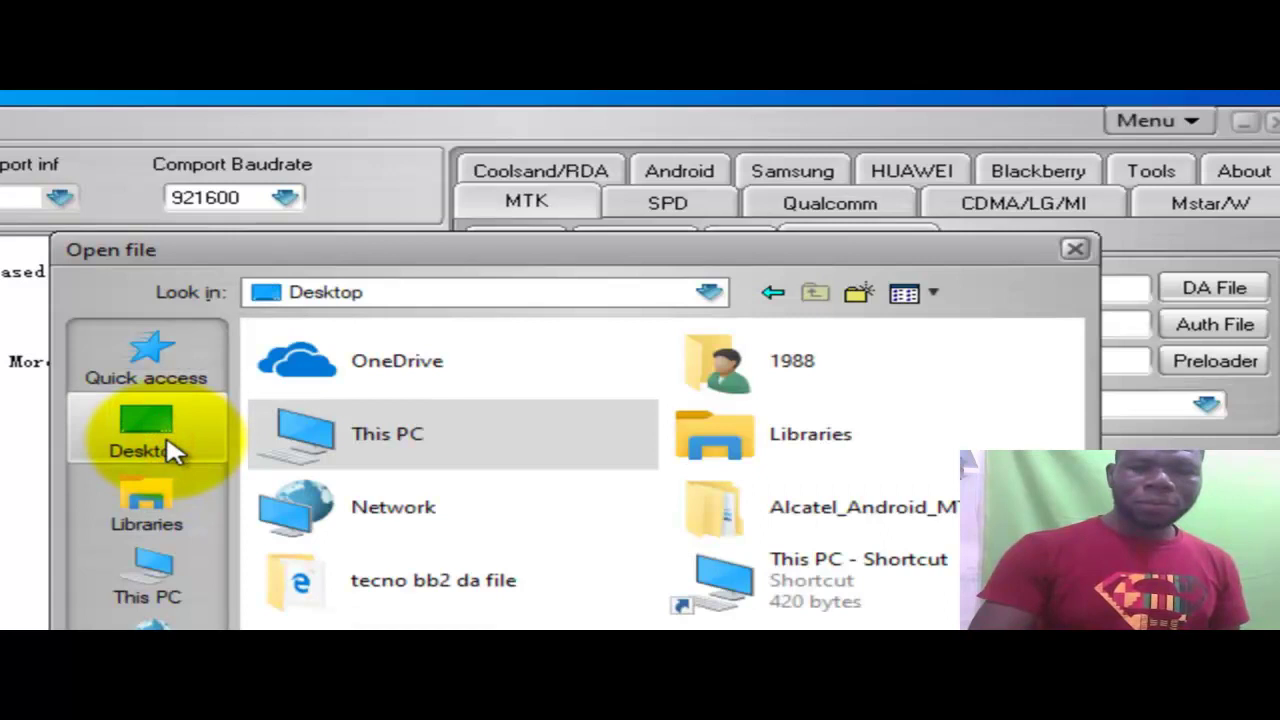
pyautogui.doubleClick(470, 588)
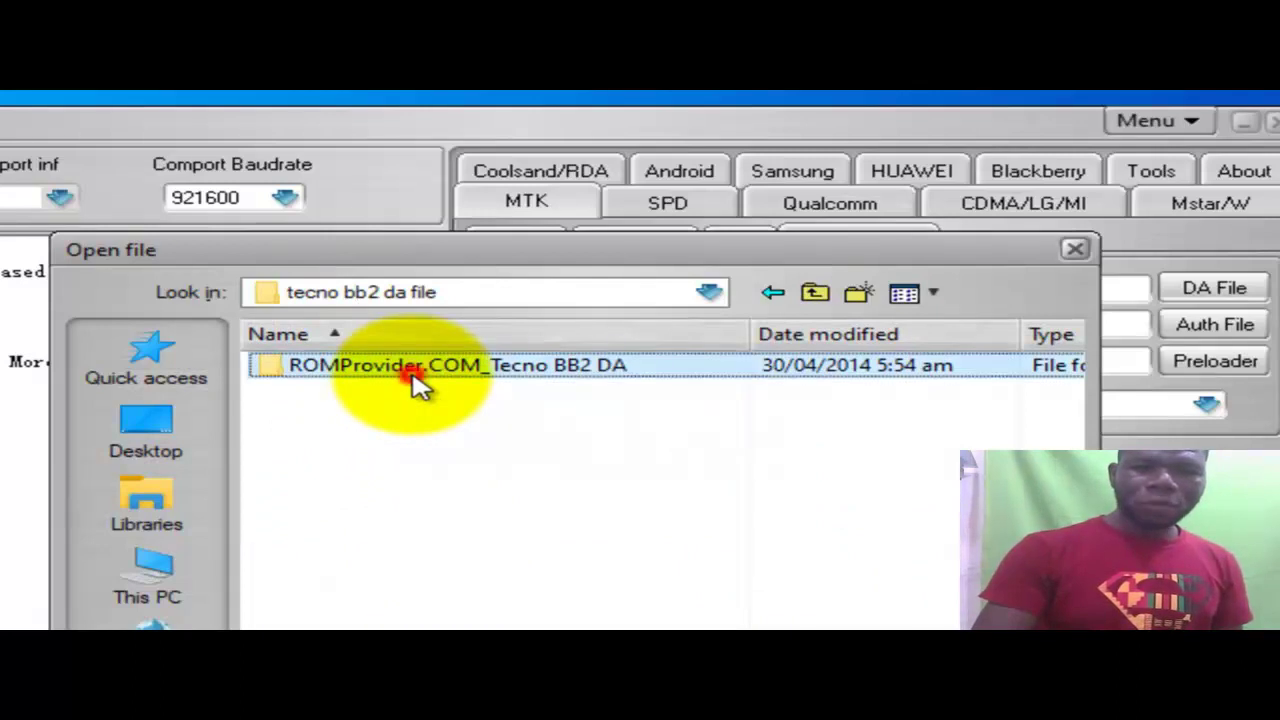
pyautogui.doubleClick(418, 383)
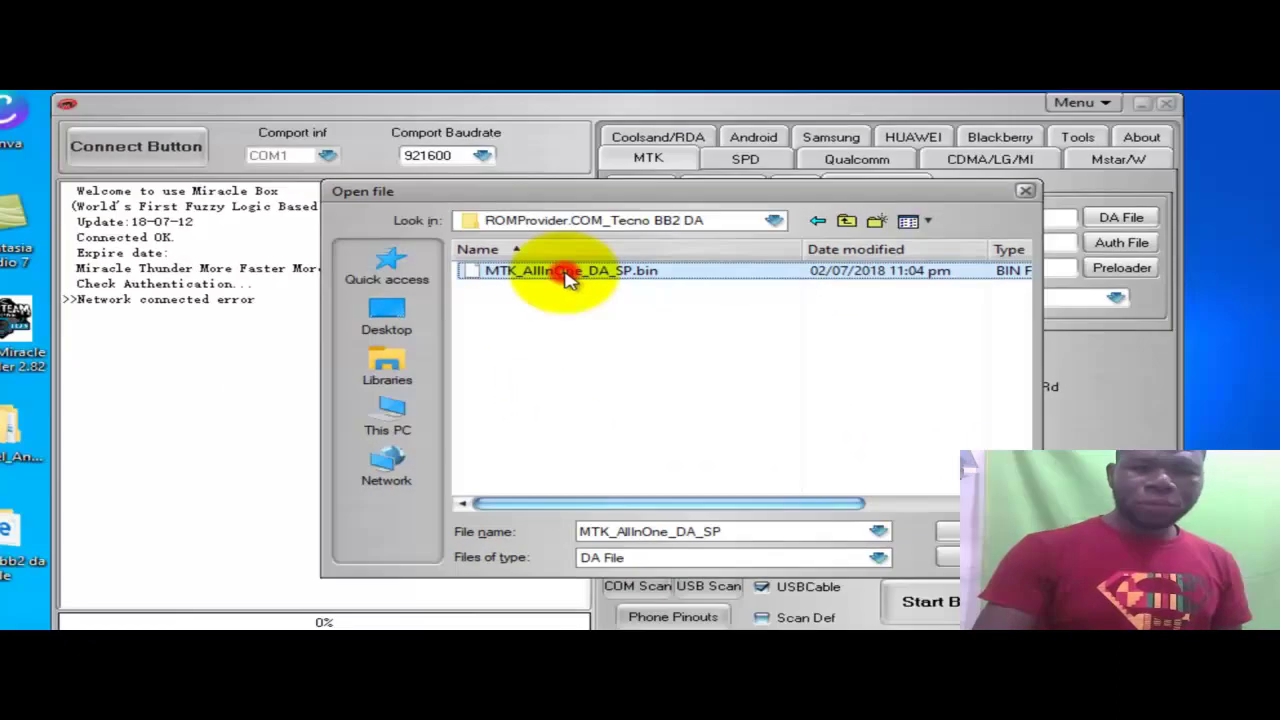
pyautogui.doubleClick(565, 272)
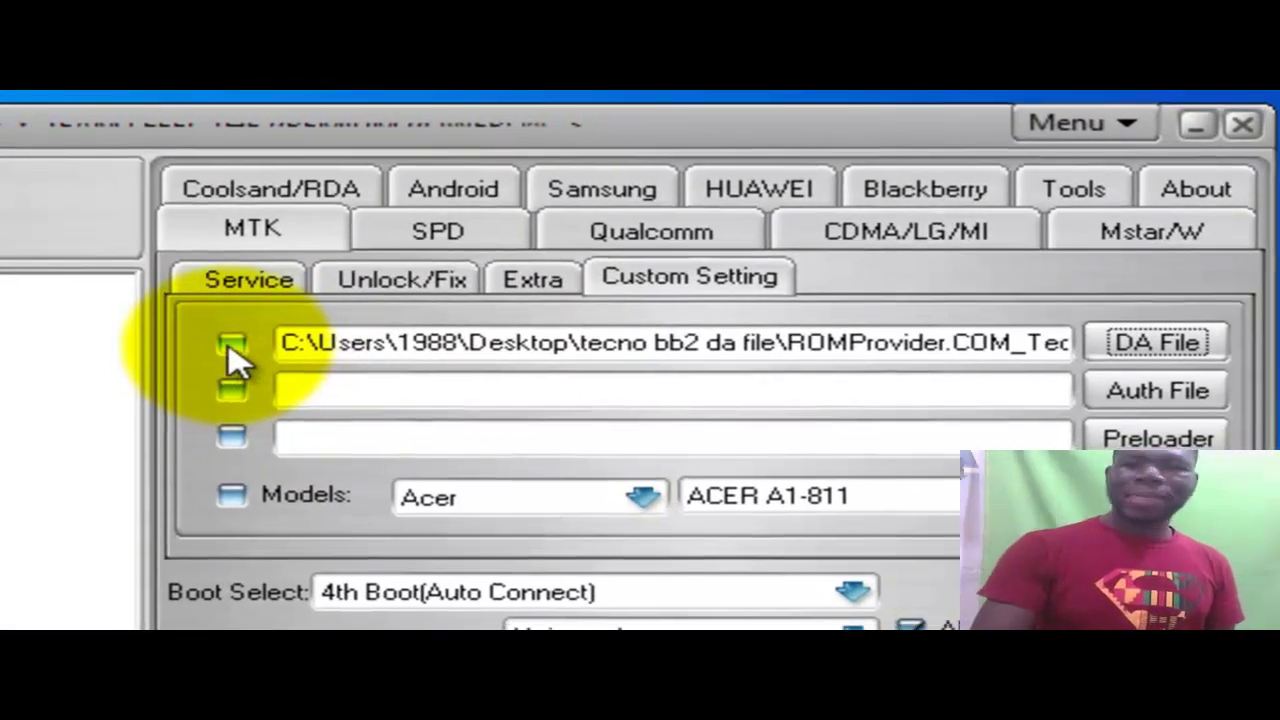
# Enable the custom DA file and select Frp Remove on the Extra tab
pyautogui.click(226, 348)
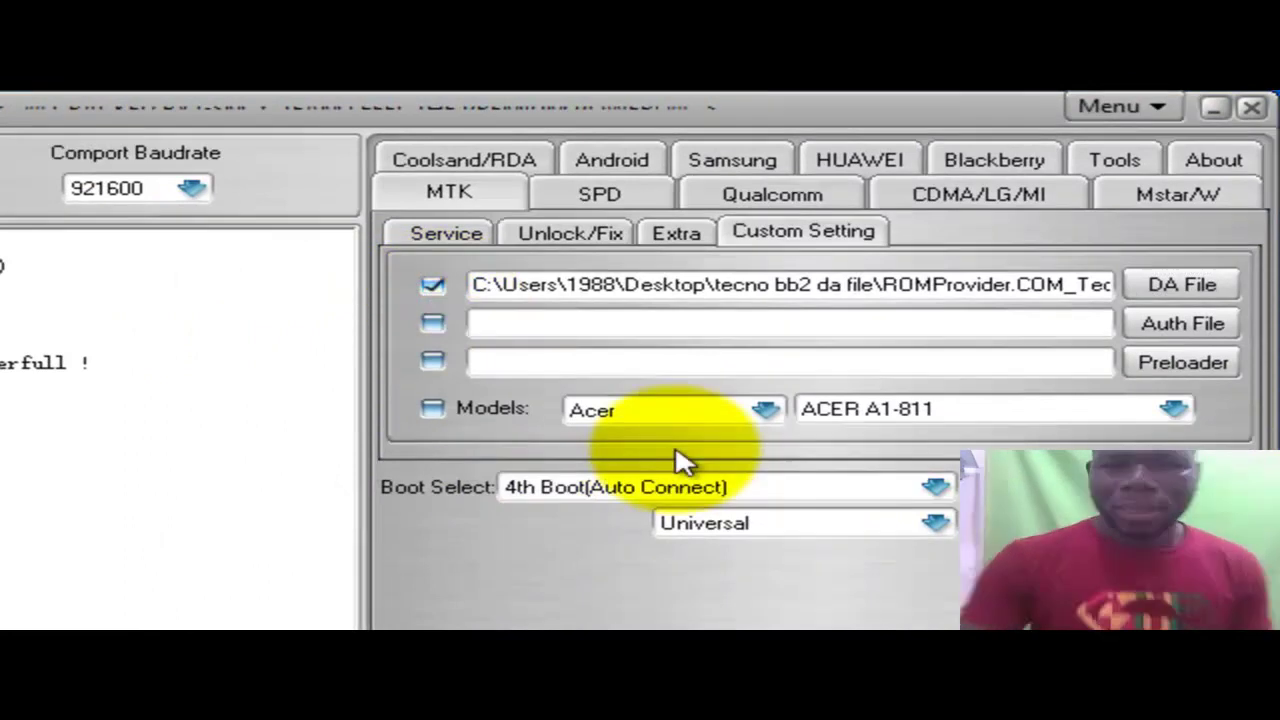
pyautogui.click(680, 236)
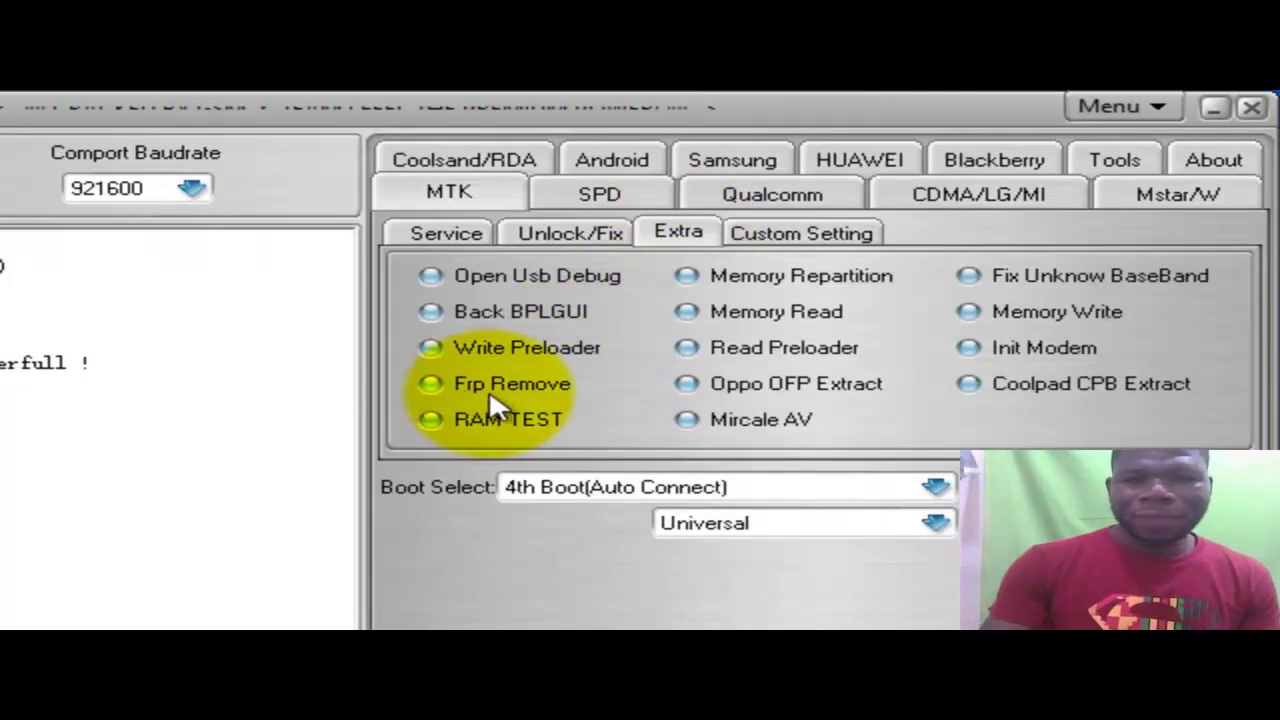
pyautogui.click(429, 386)
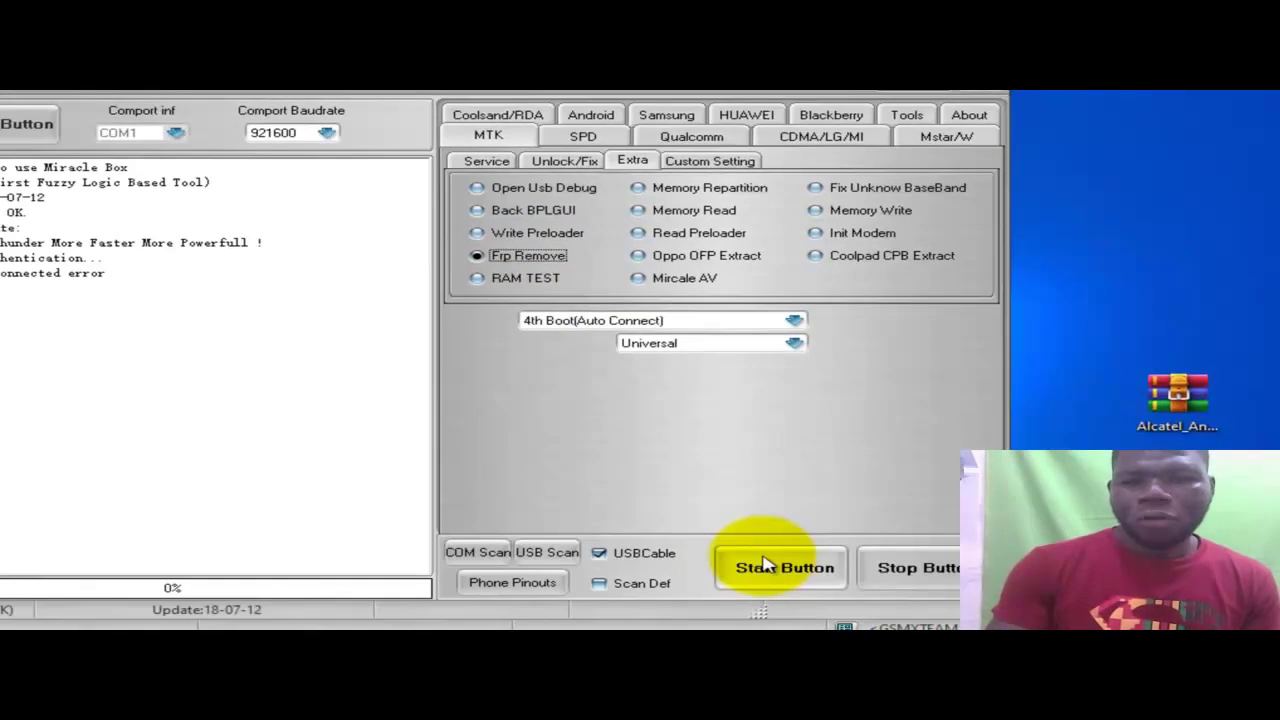
# Start FRP removal on the MT6580 phone and wait for 'Done' at 100%
pyautogui.click(764, 564)
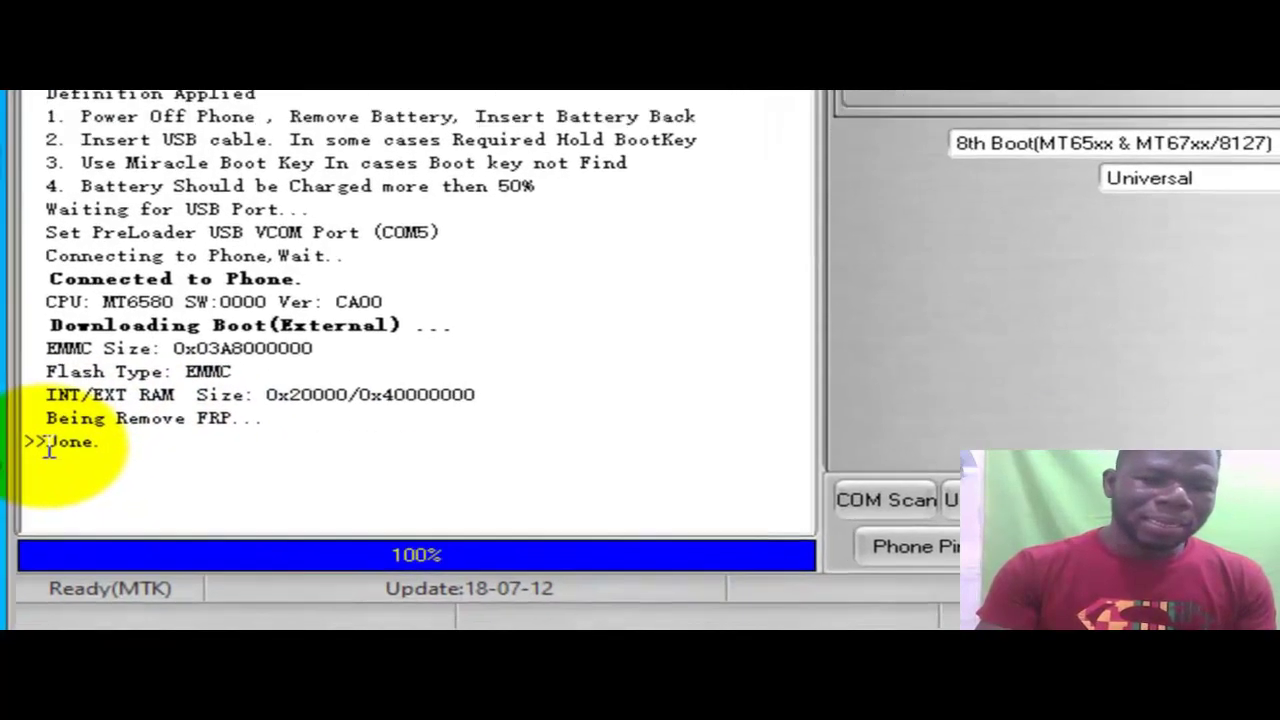
pyautogui.moveTo(42, 430)
pyautogui.mouseDown()
pyautogui.moveTo(88, 426)
pyautogui.moveTo(113, 446)
pyautogui.mouseUp()
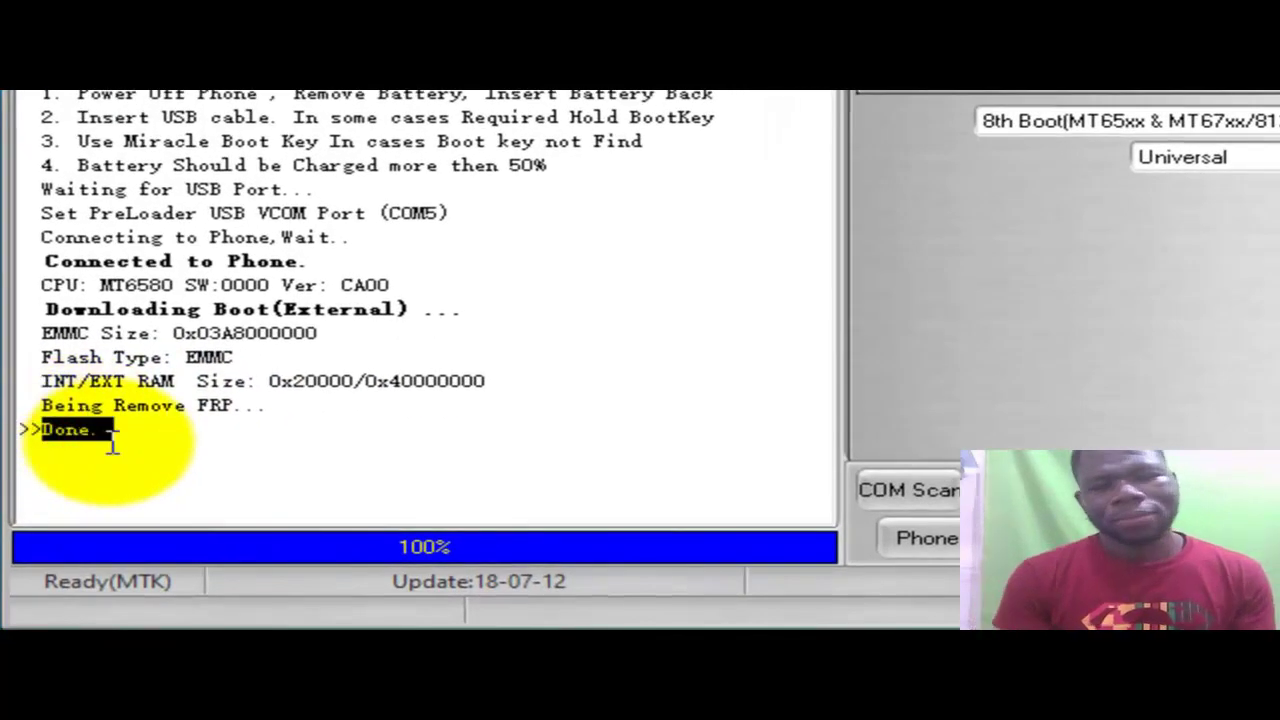